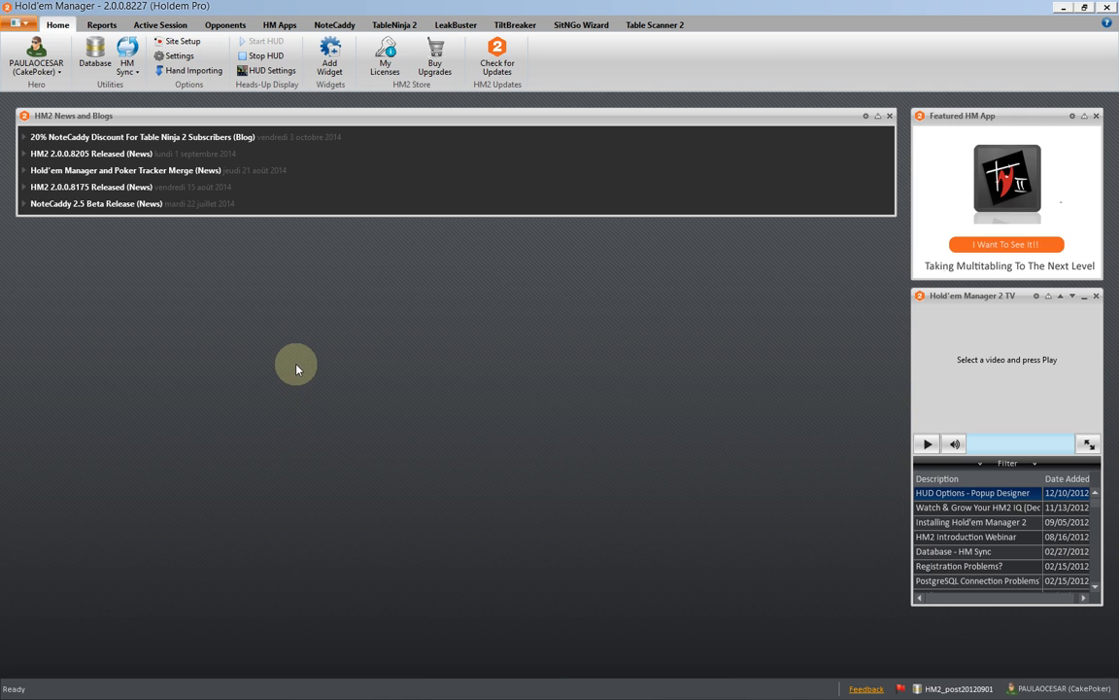
- Bring up the Overall cash report, check the list of available reports, and widen the EV-adjusted USD column
click(102, 26)
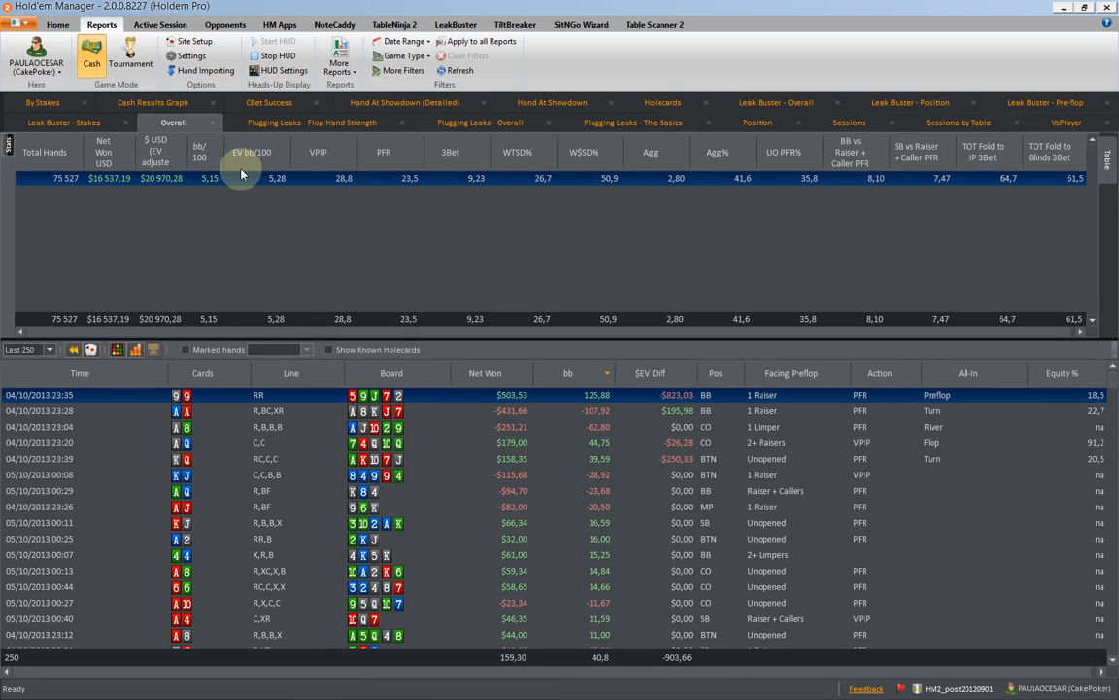
click(345, 65)
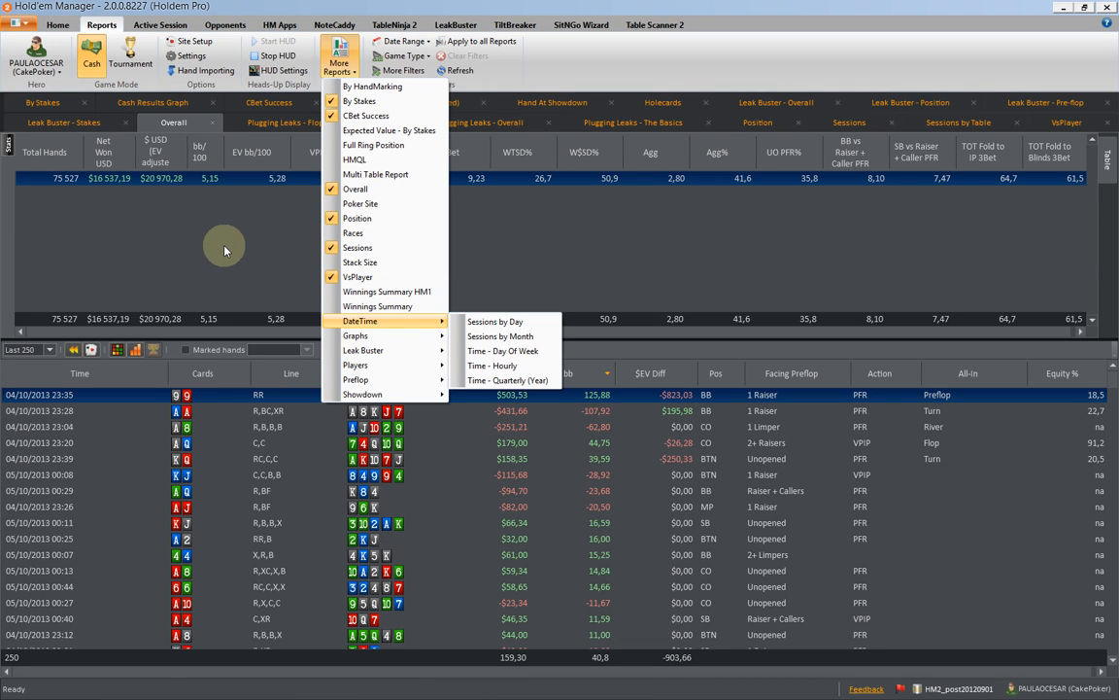
click(224, 251)
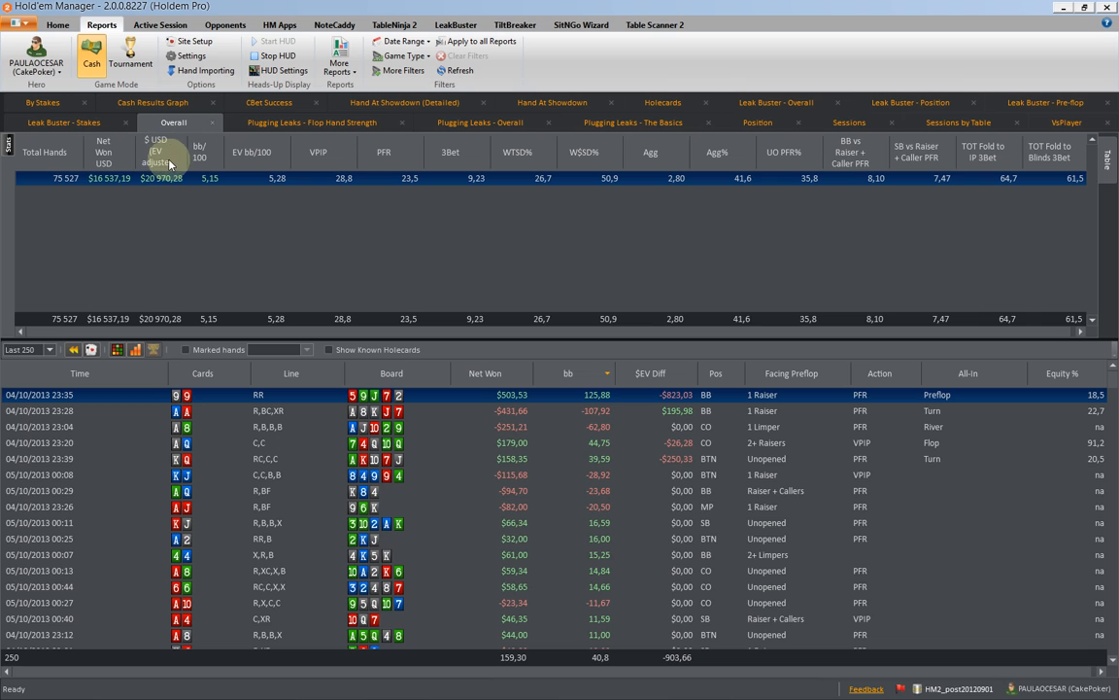
drag(187, 158, 195, 158)
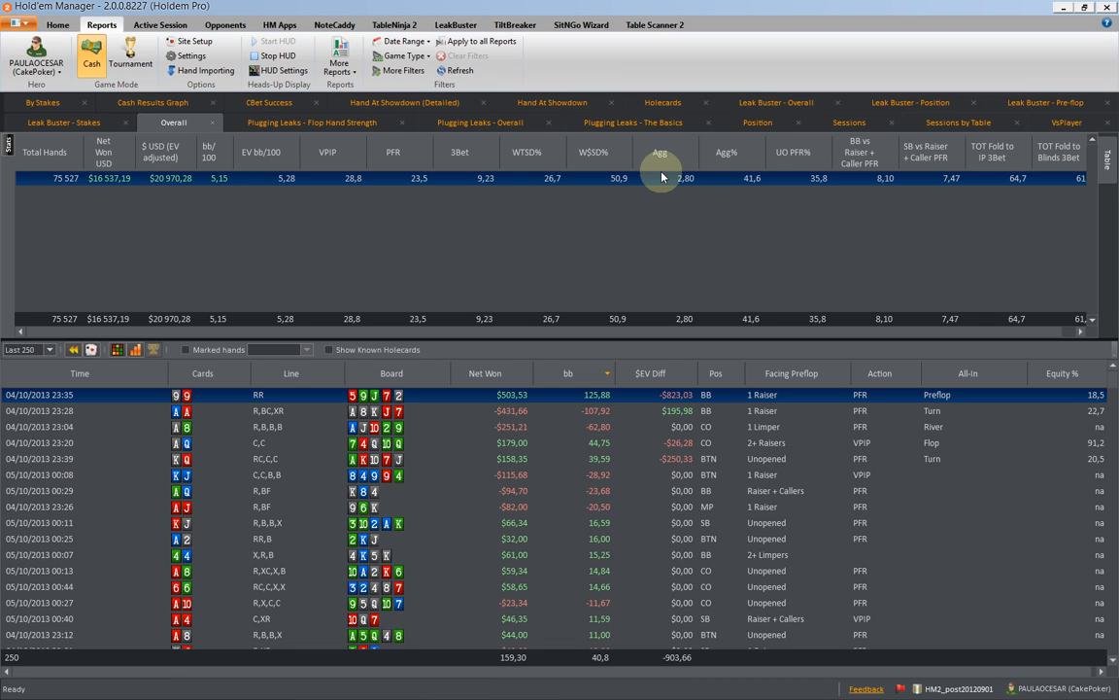
- Examine the results by stakes, listing the hands played at $1/$2 and at $2/$4
click(31, 103)
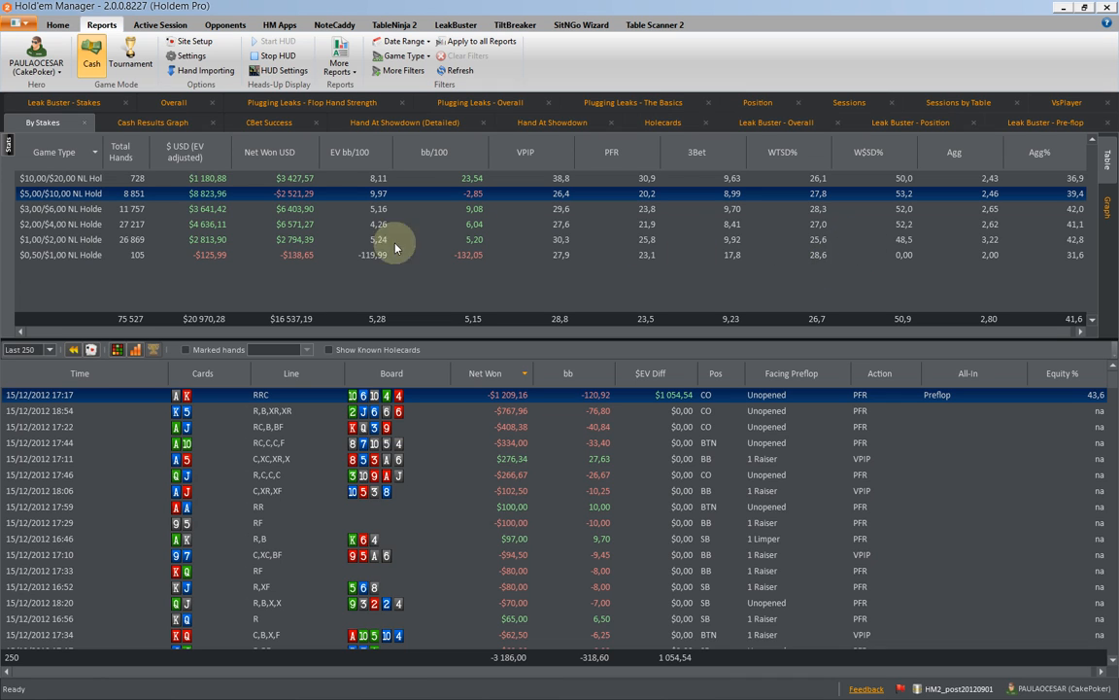
click(85, 242)
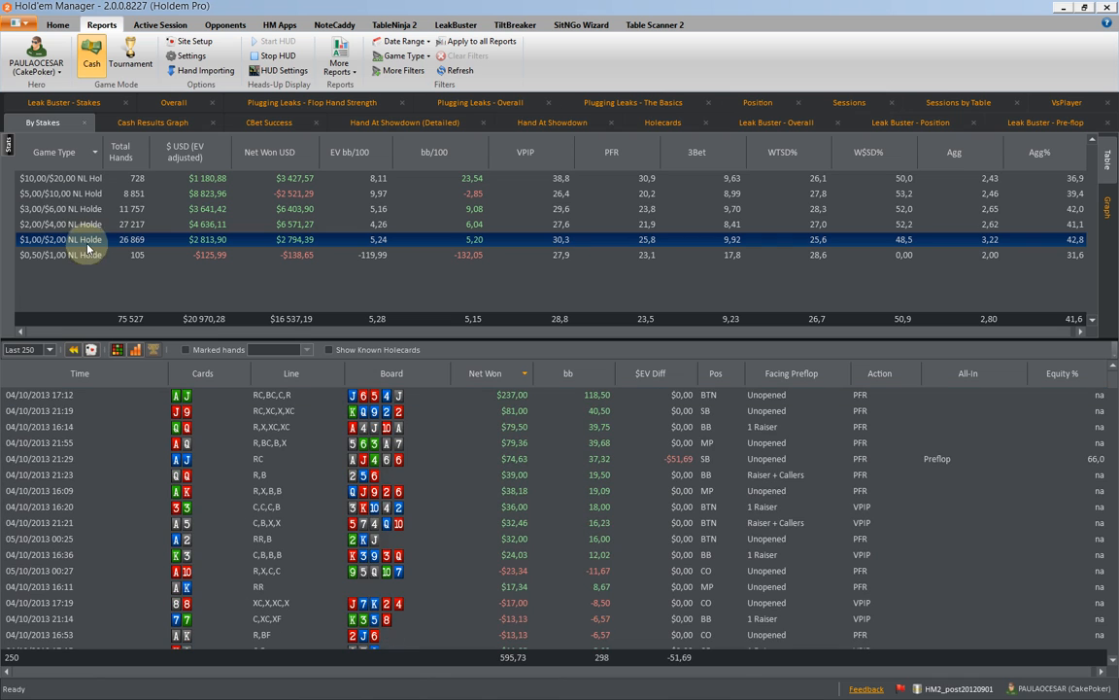
click(78, 223)
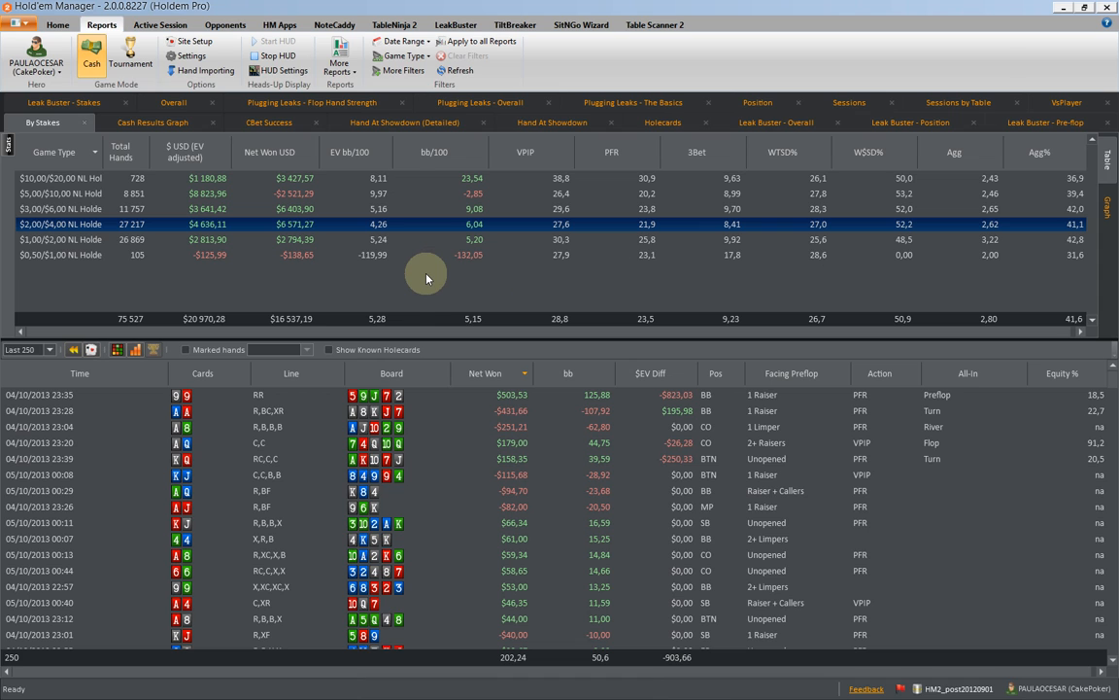
- View the Position report with the BTN hands listed, sorted by net won with the biggest wins first
click(757, 104)
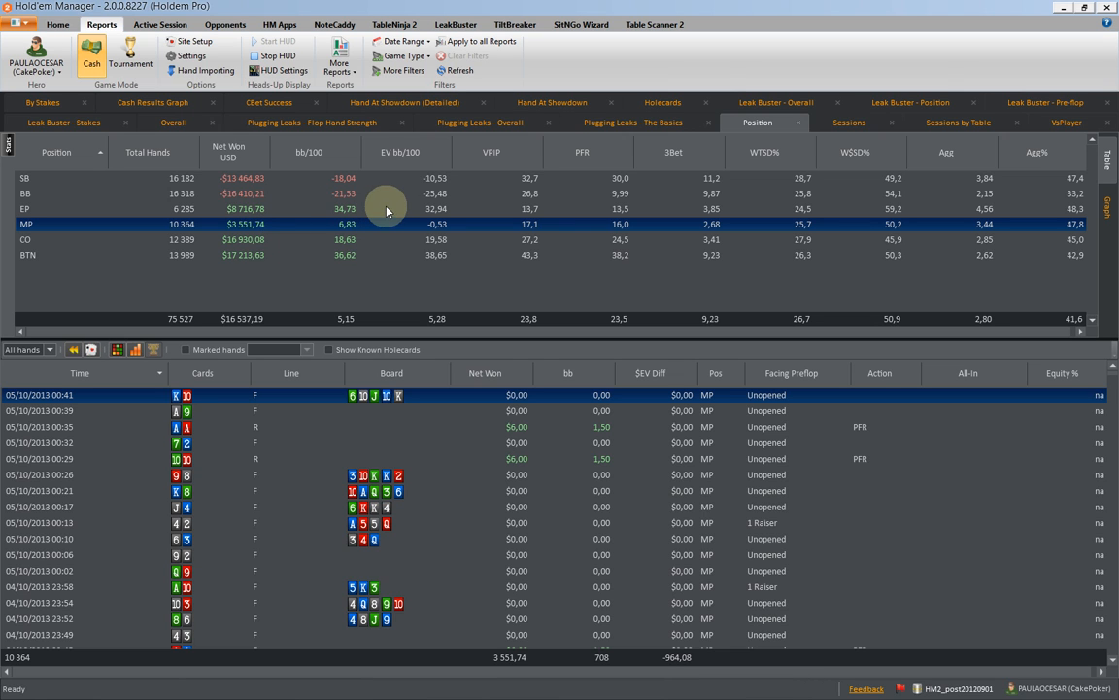
click(57, 208)
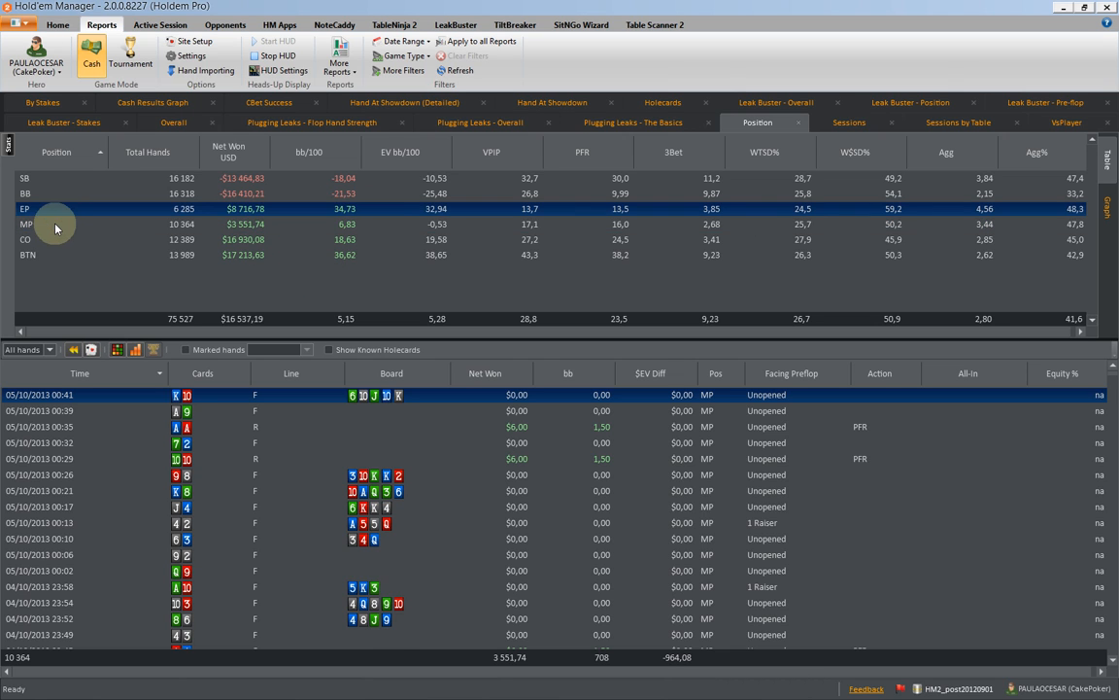
click(49, 222)
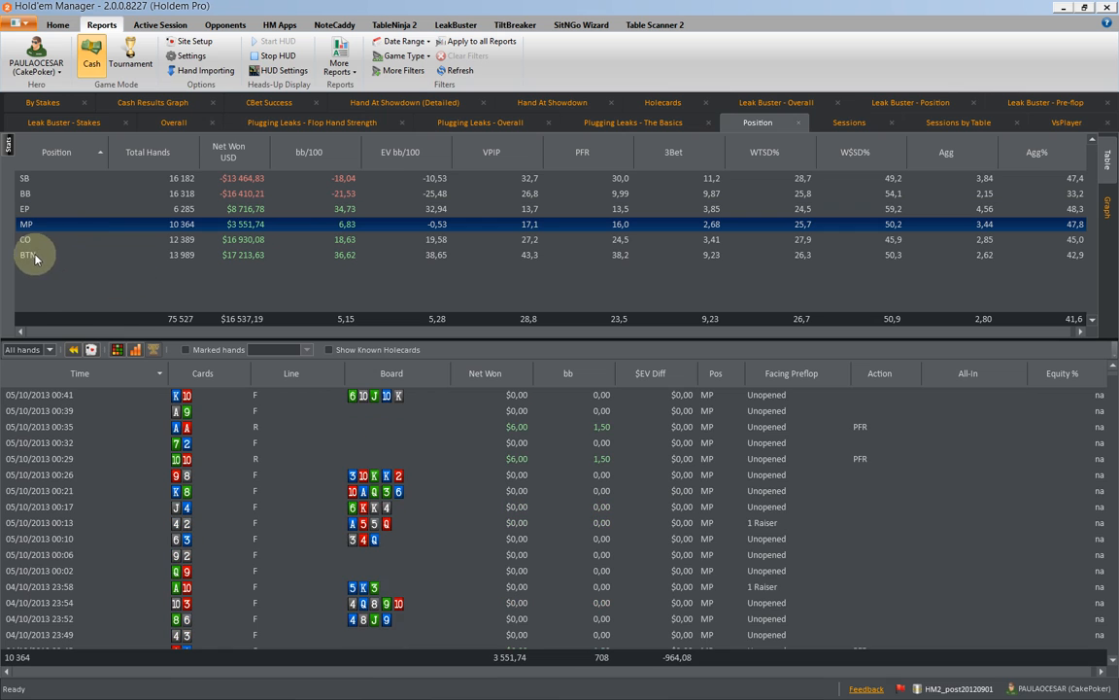
click(39, 254)
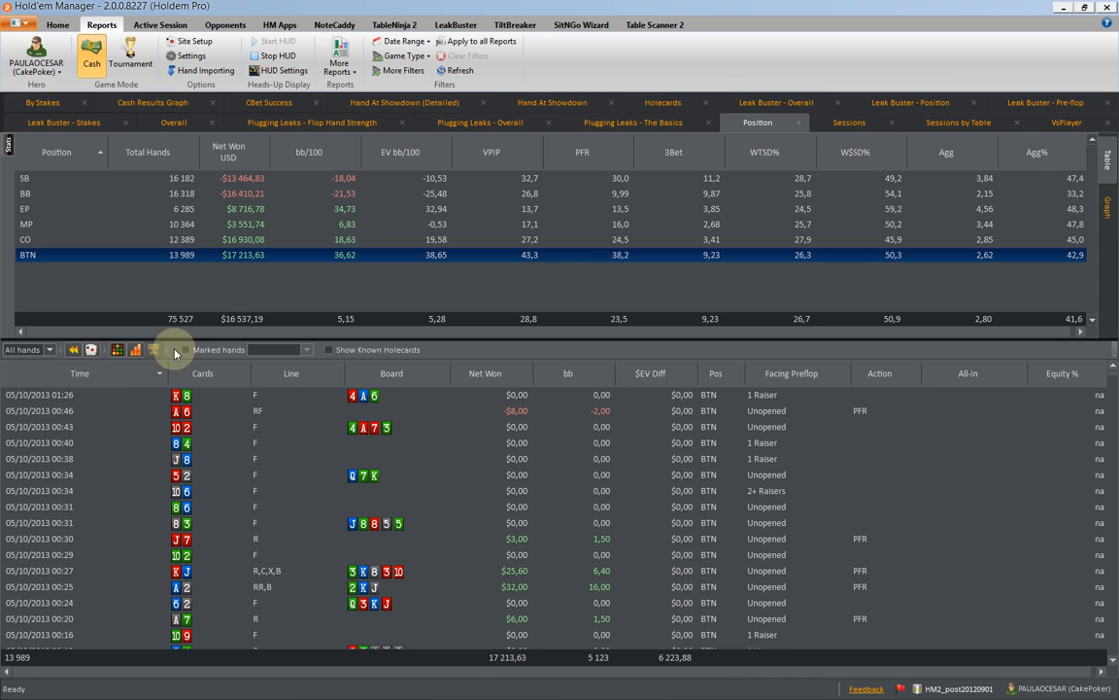
click(501, 376)
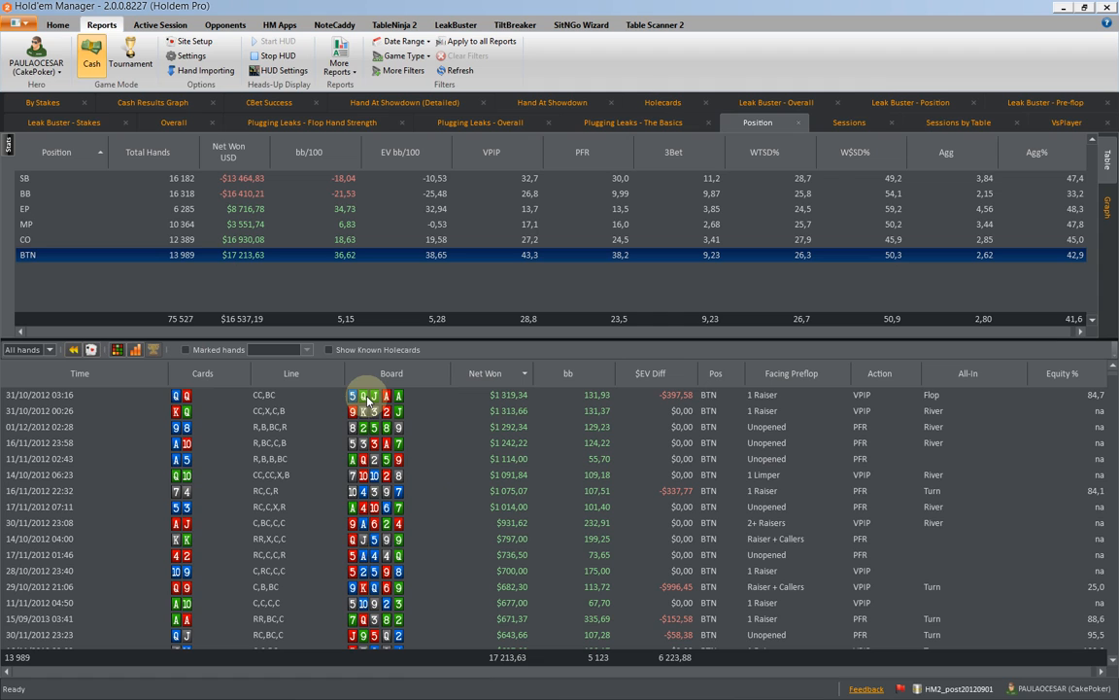
- Replay the KQ hand from 31/10/2012 00:26 action by action through the river, and close the replayer
click(429, 394)
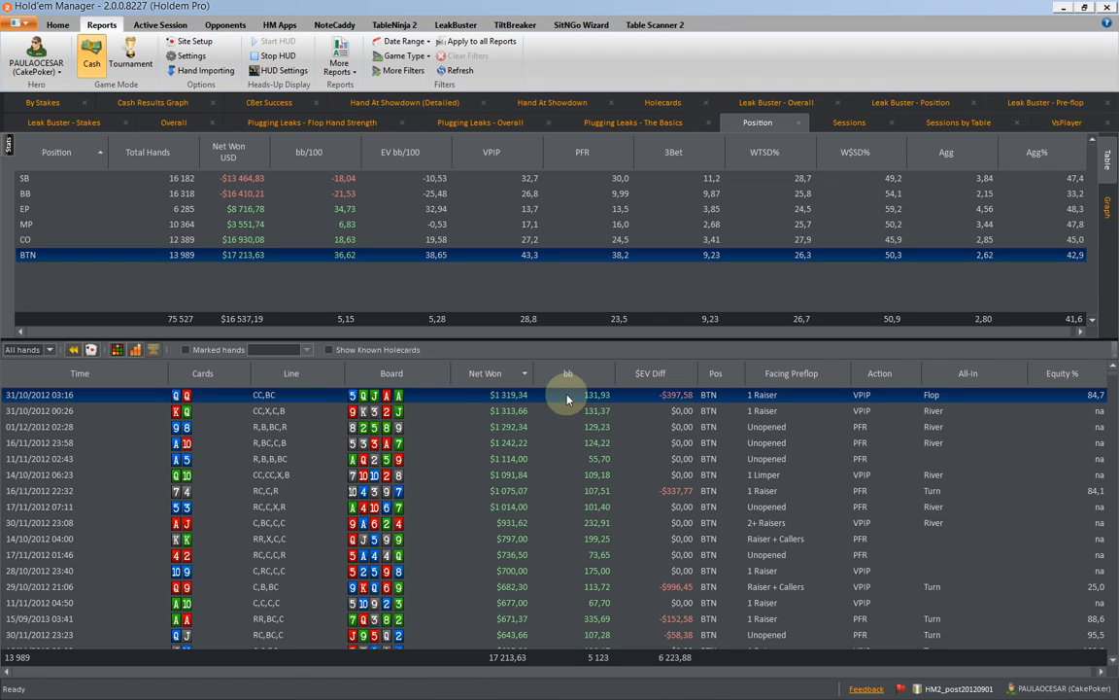
click(214, 418)
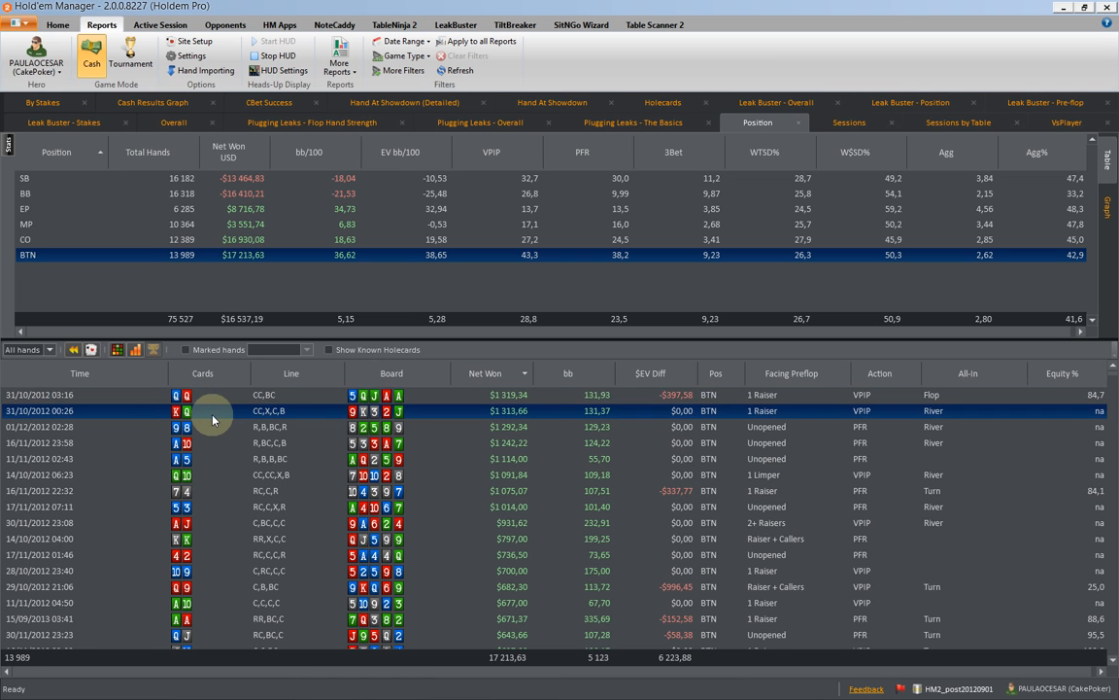
double_click(213, 418)
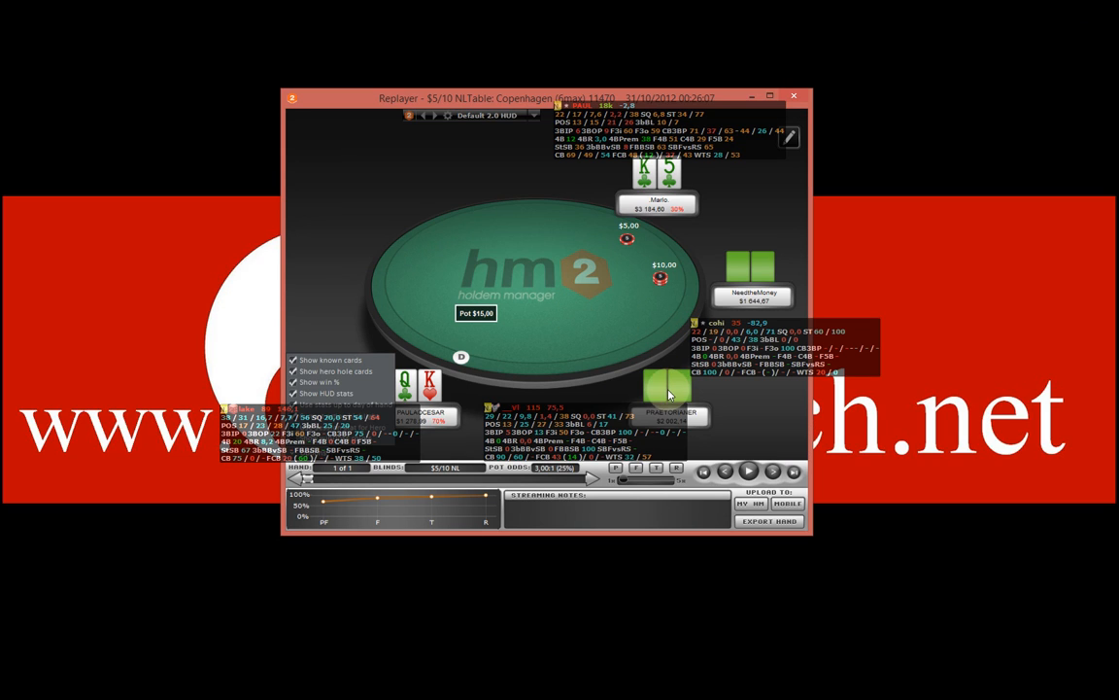
click(774, 473)
click(774, 473)
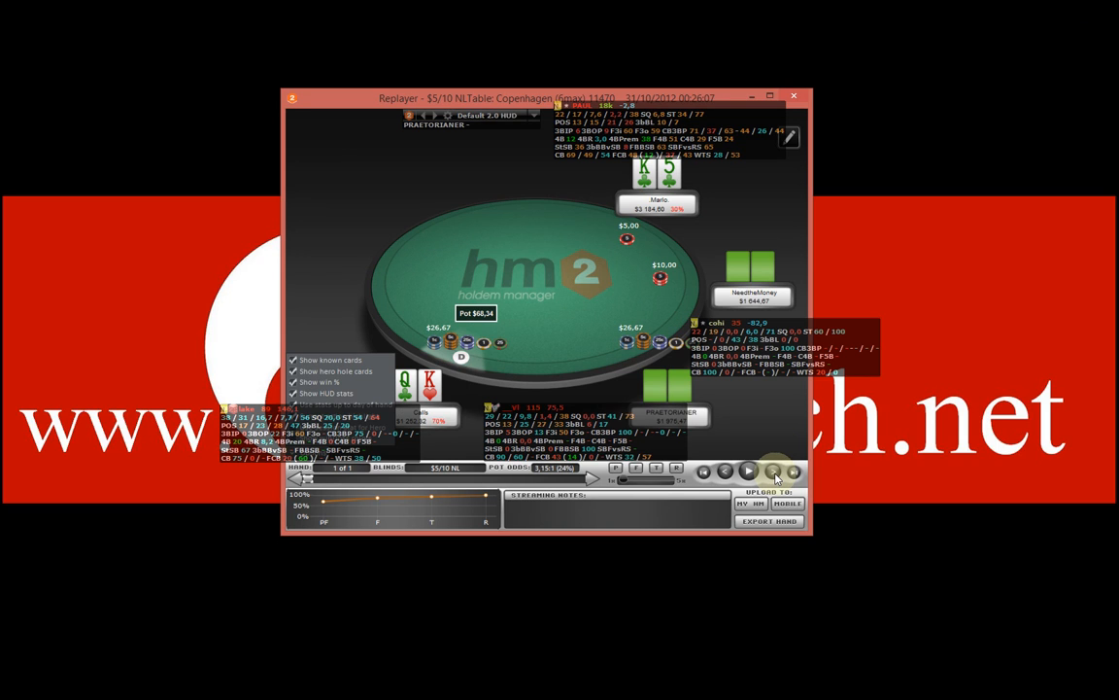
click(775, 476)
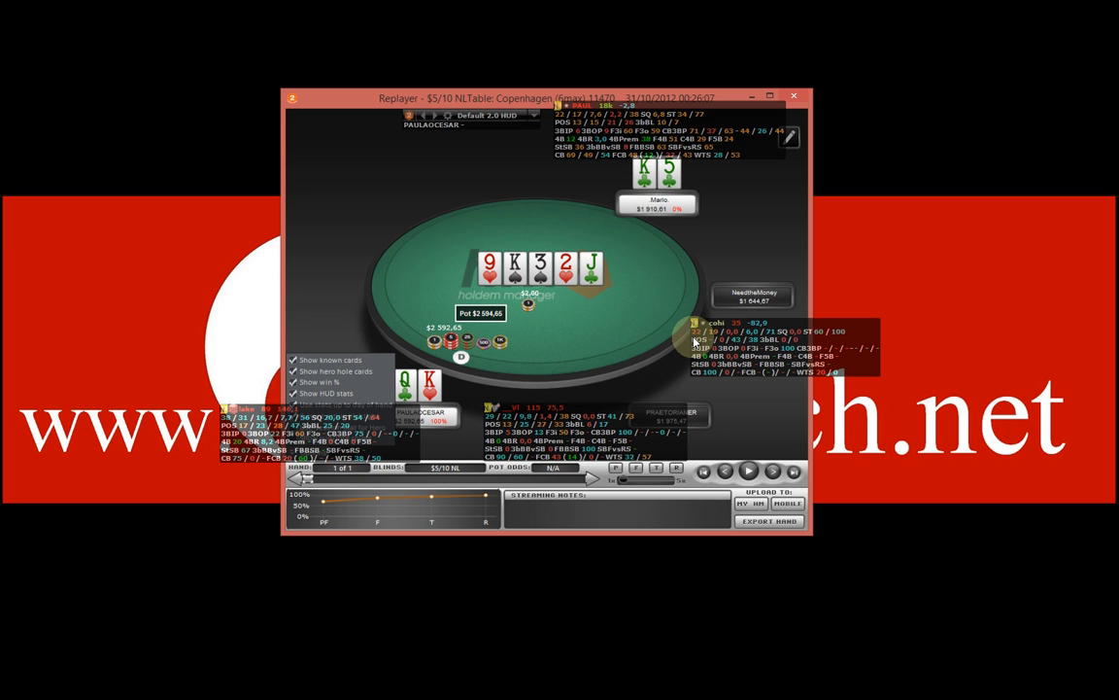
click(696, 331)
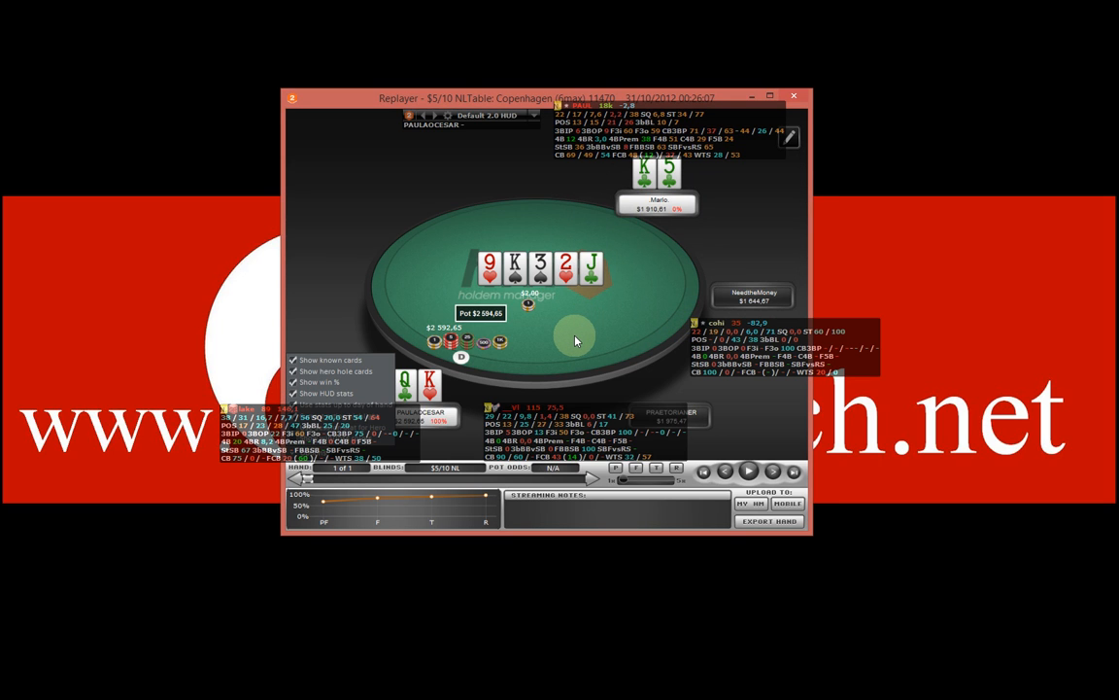
click(800, 98)
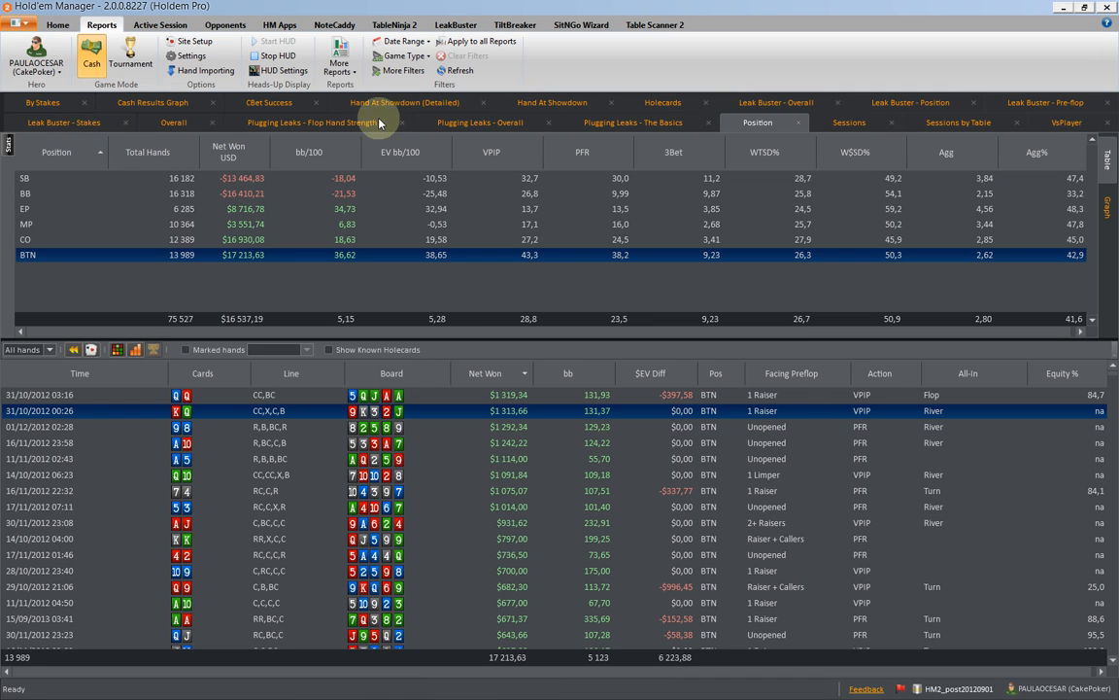
- Compare the AQs and AJs rows and their hands in the Holecards report
click(654, 107)
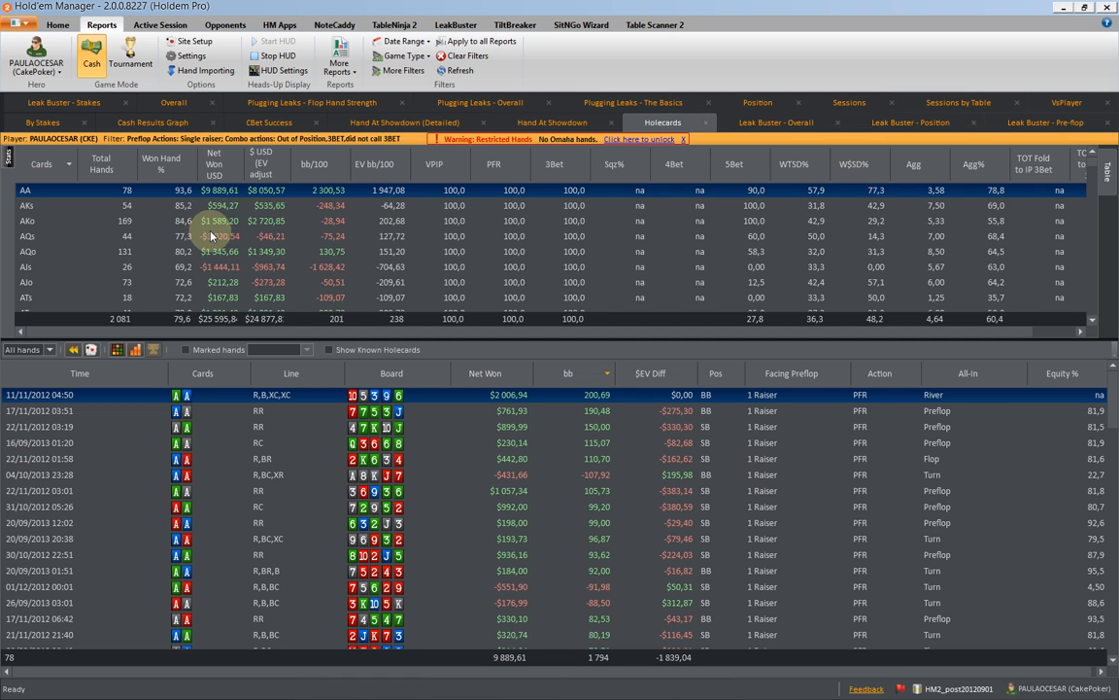
click(296, 238)
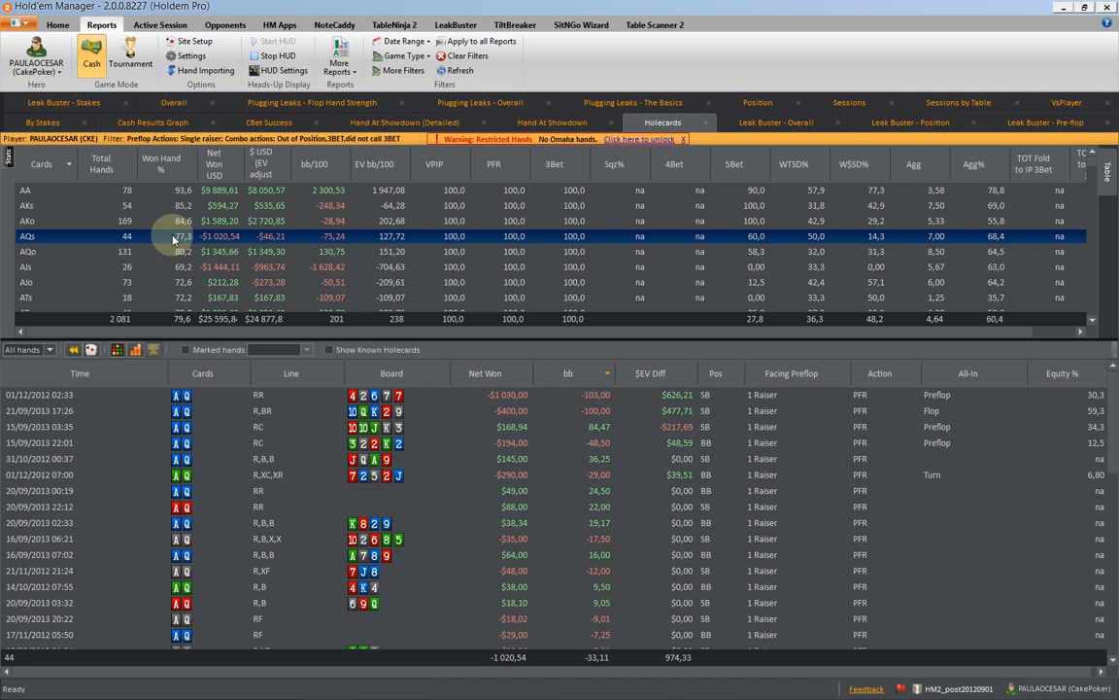
click(265, 269)
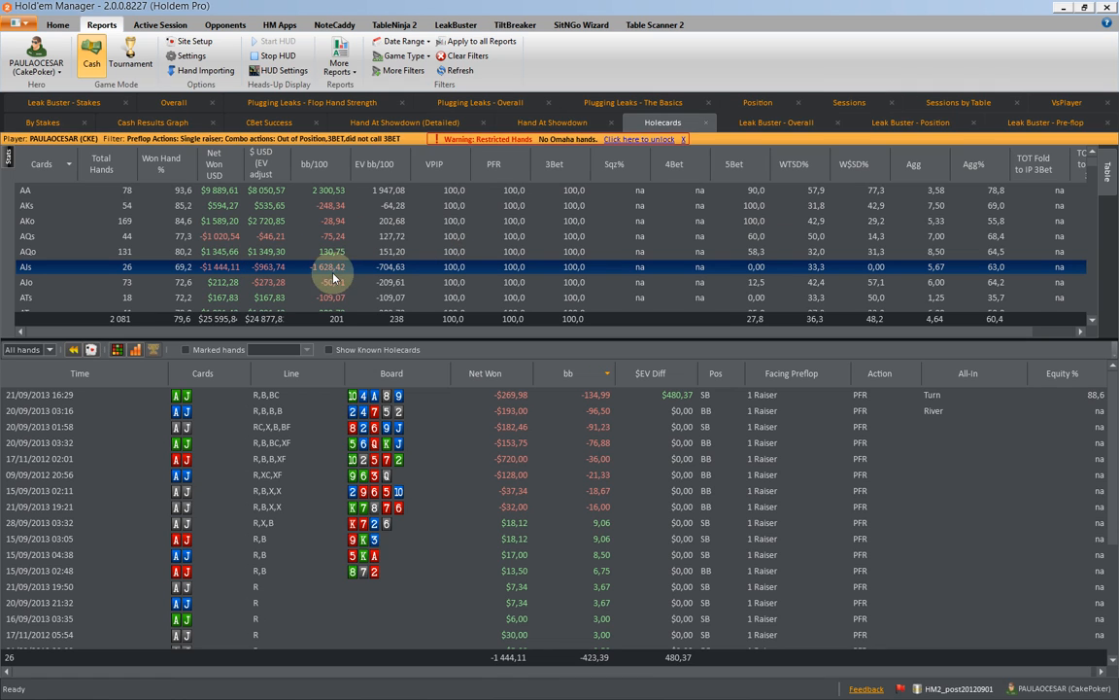
click(264, 237)
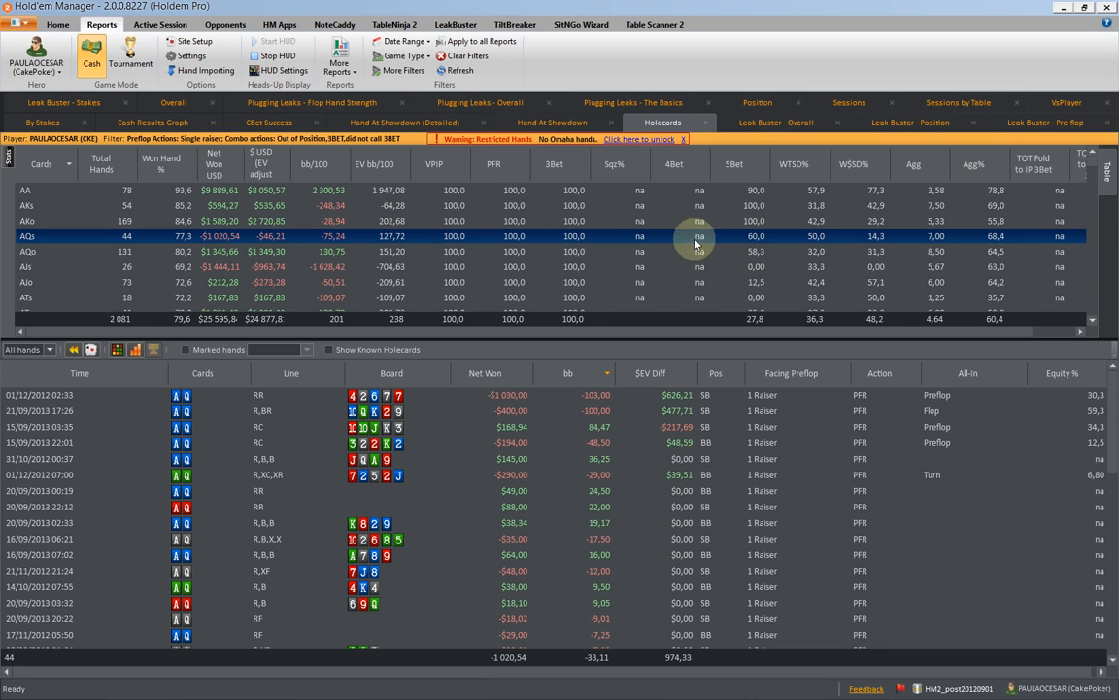
click(266, 270)
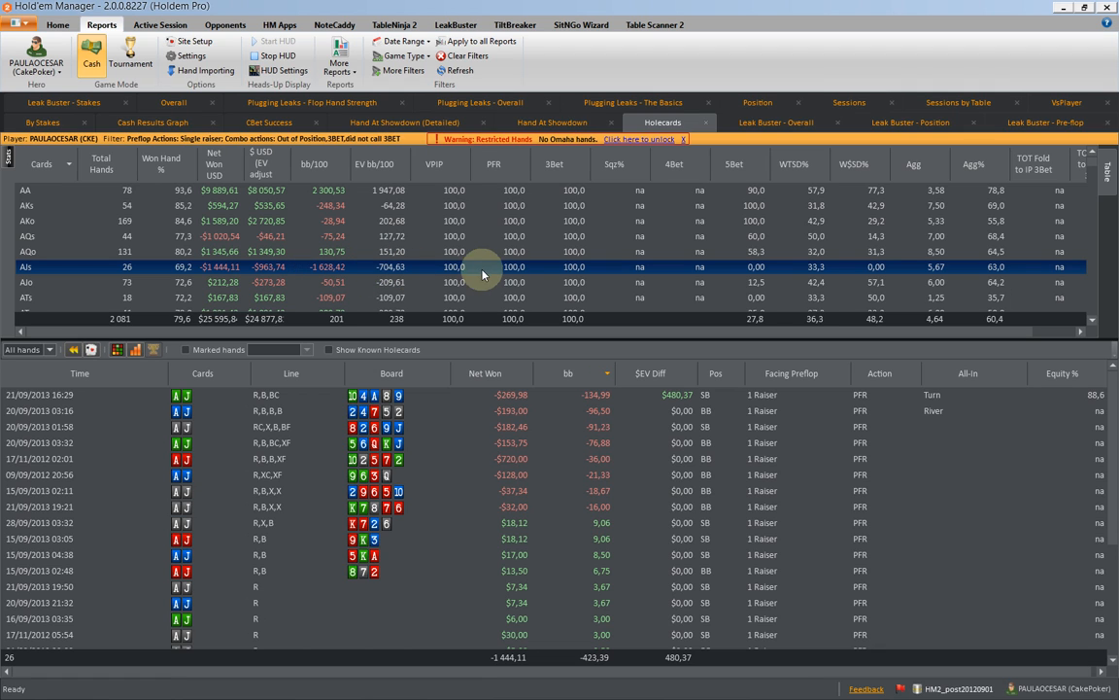
- Try replacing the Holecards report's preflop action and out-of-position 3bet filters with the 3bet quick filter
click(409, 46)
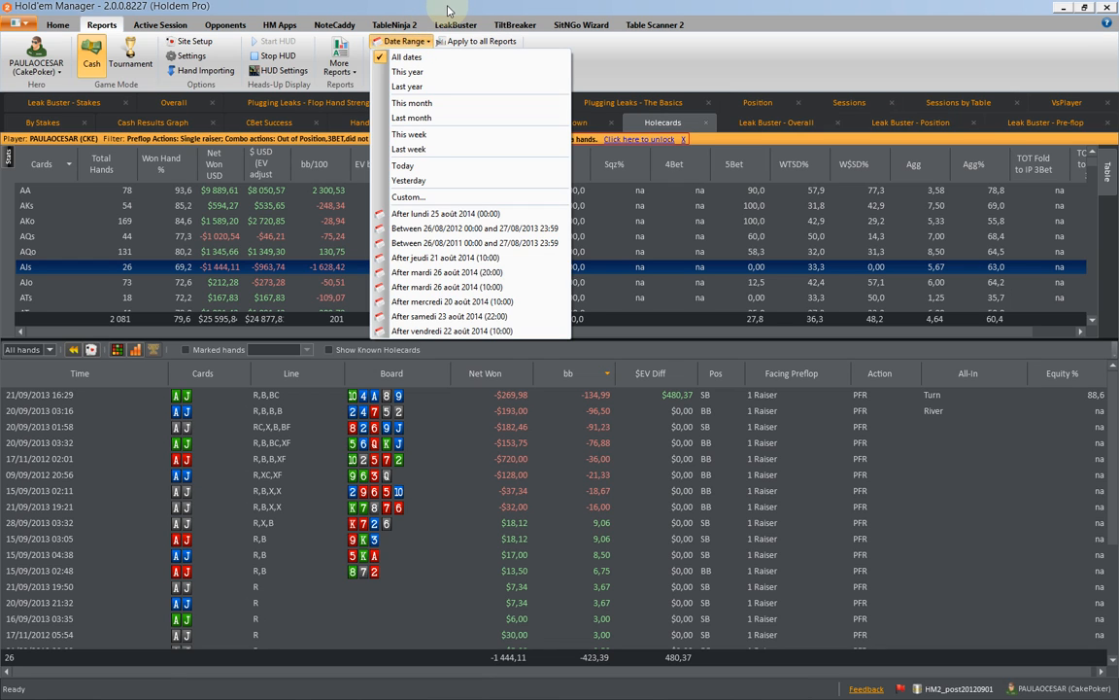
click(423, 40)
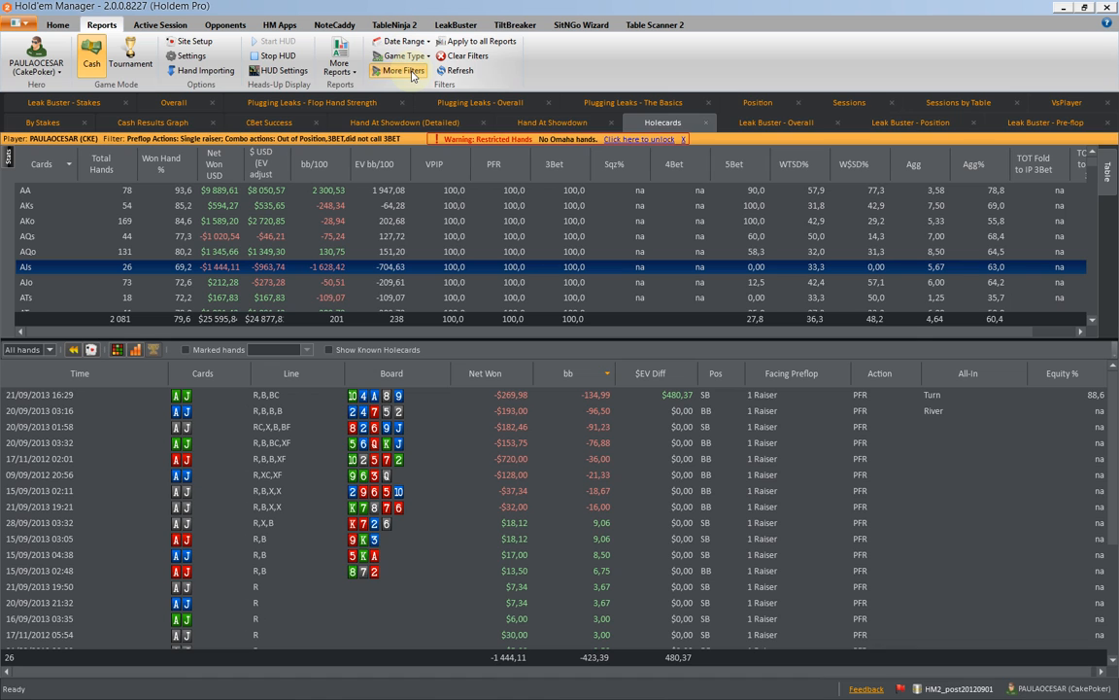
click(408, 71)
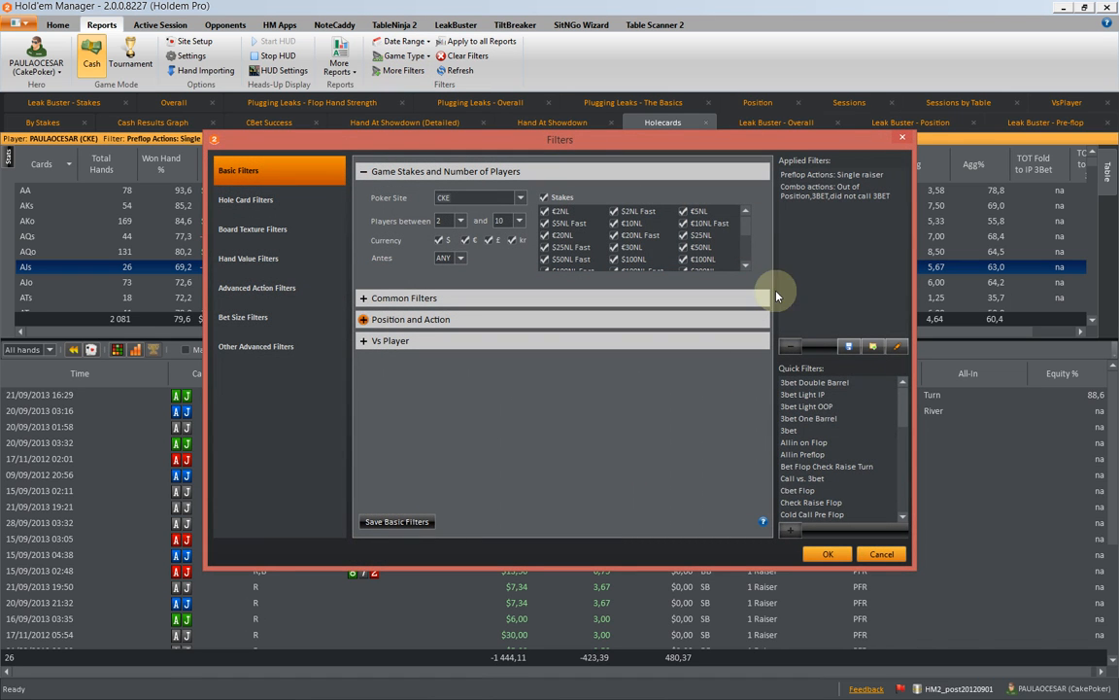
double_click(861, 177)
double_click(862, 178)
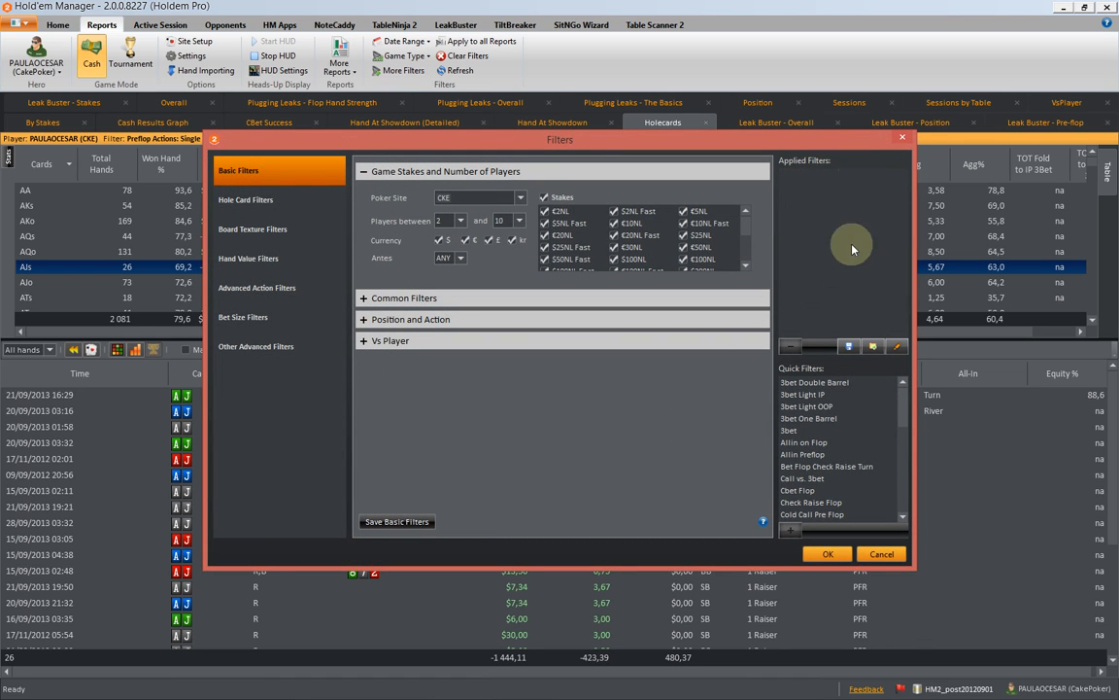
double_click(795, 429)
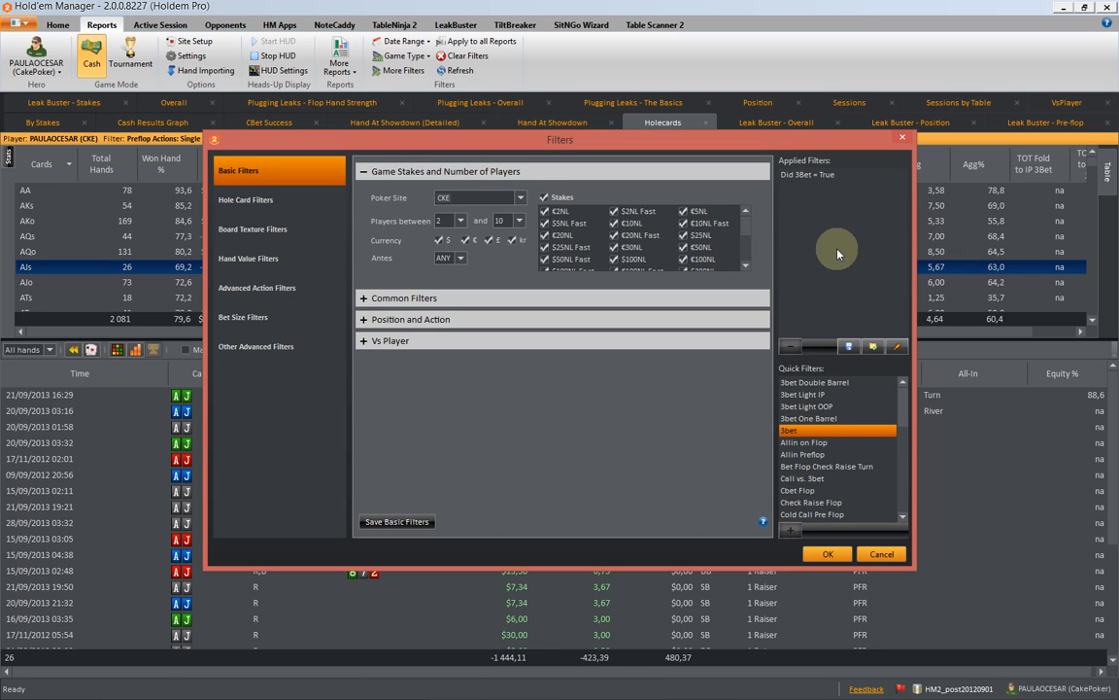
- Try the Allin on Flop quick filter in place of 3bet, remove it, and leave the filter settings
click(824, 176)
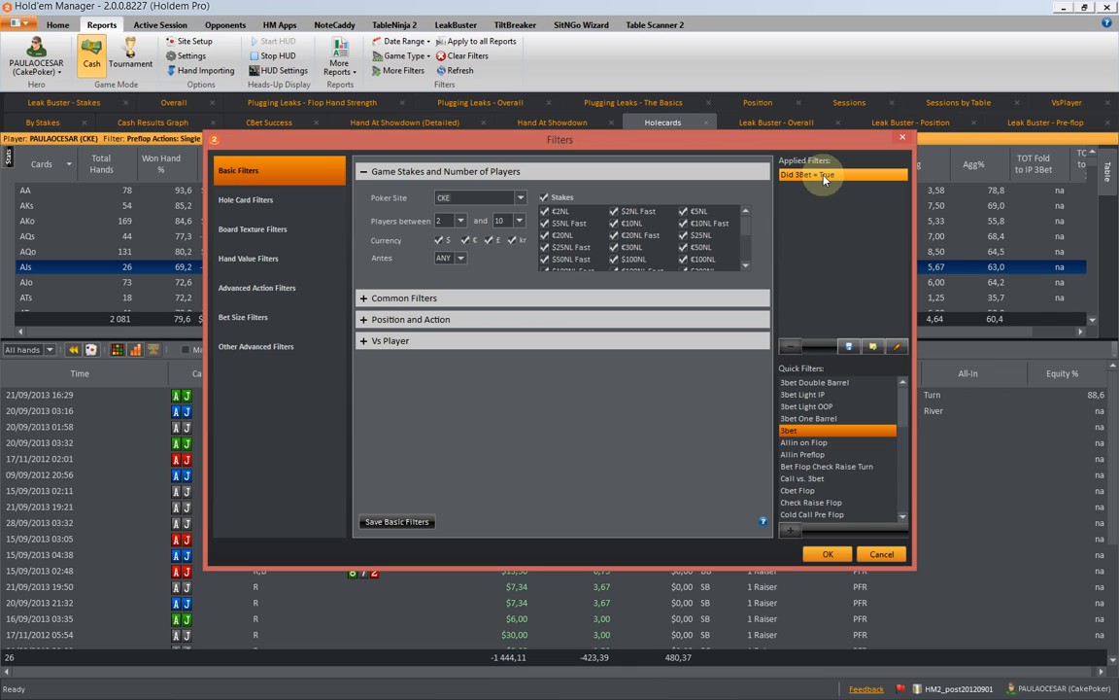
double_click(824, 179)
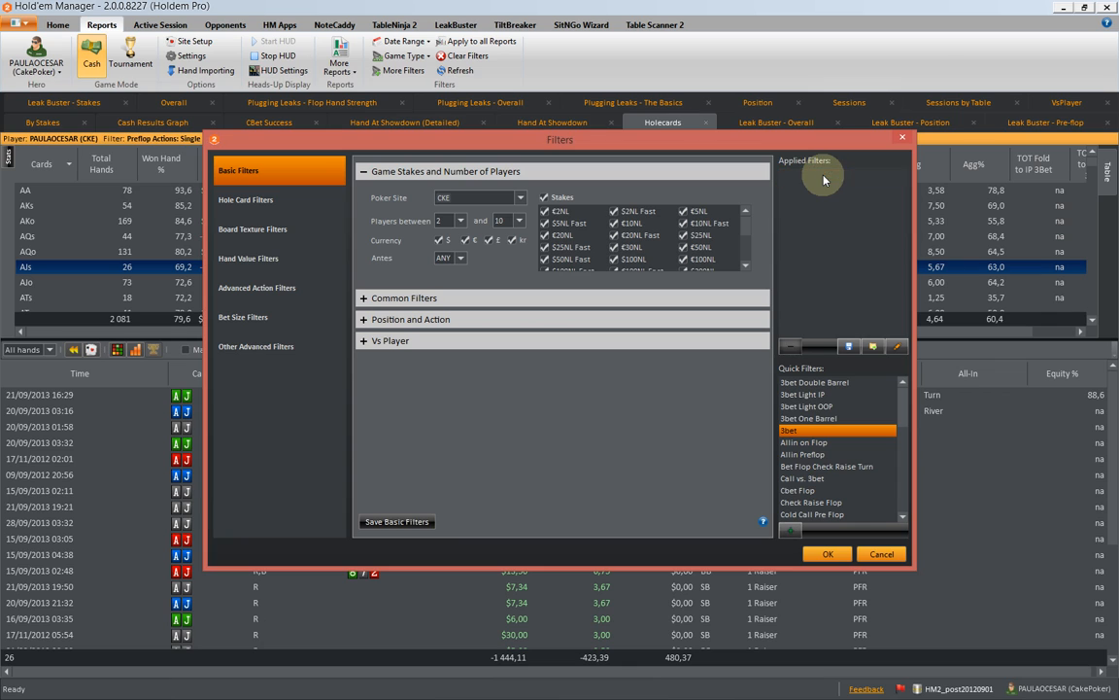
double_click(804, 442)
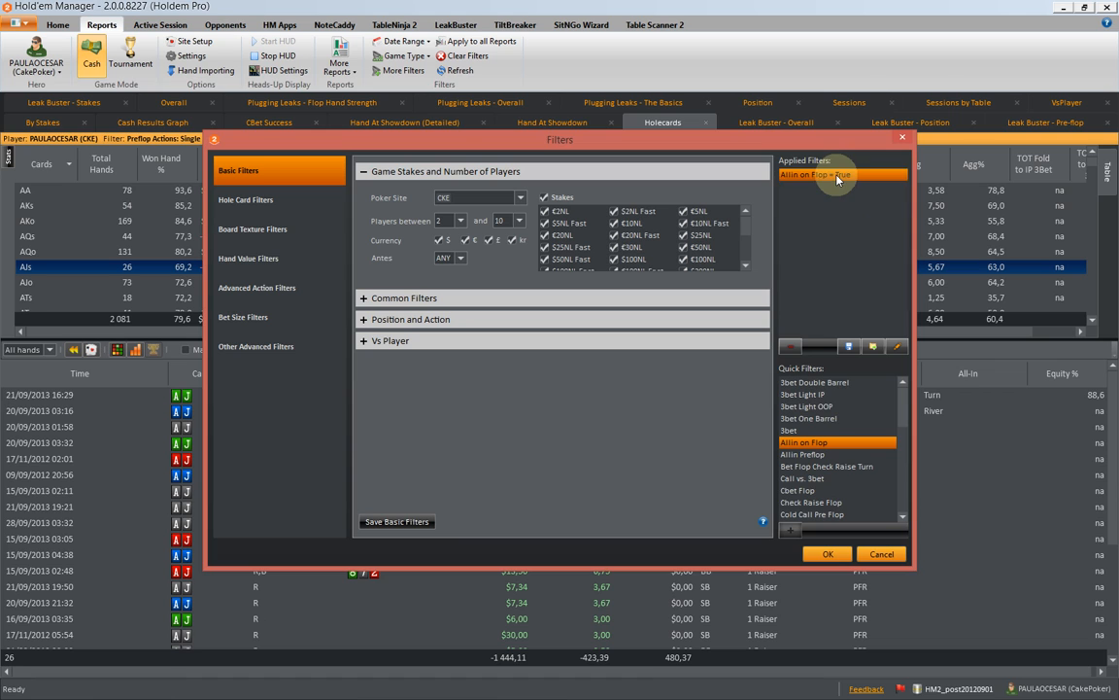
double_click(837, 176)
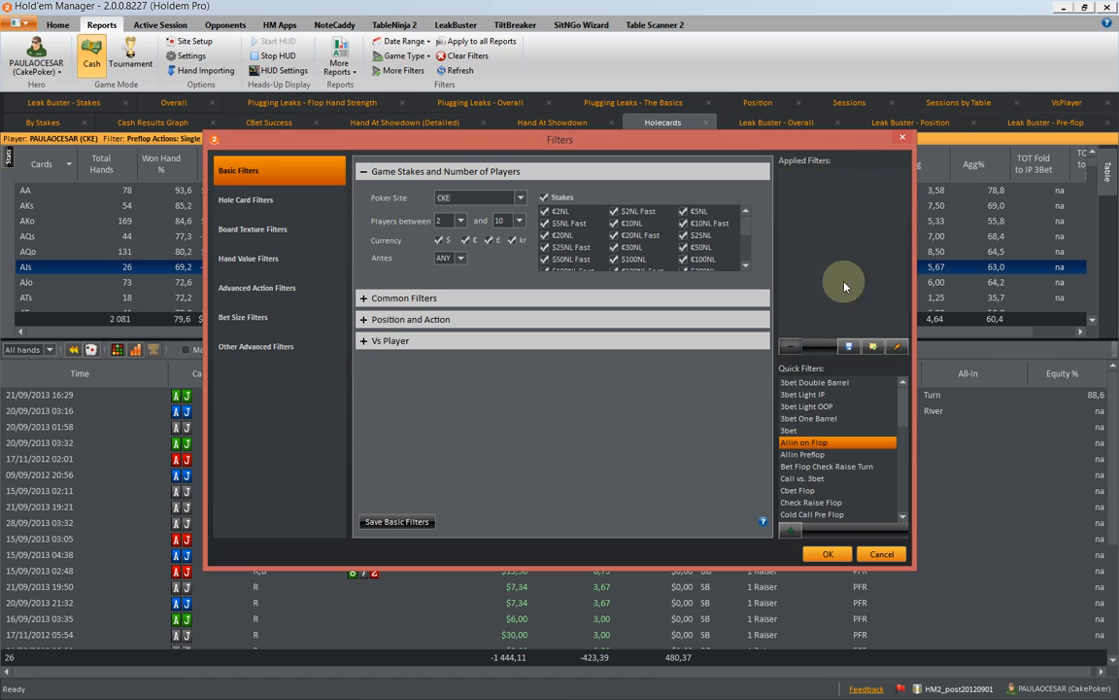
click(837, 561)
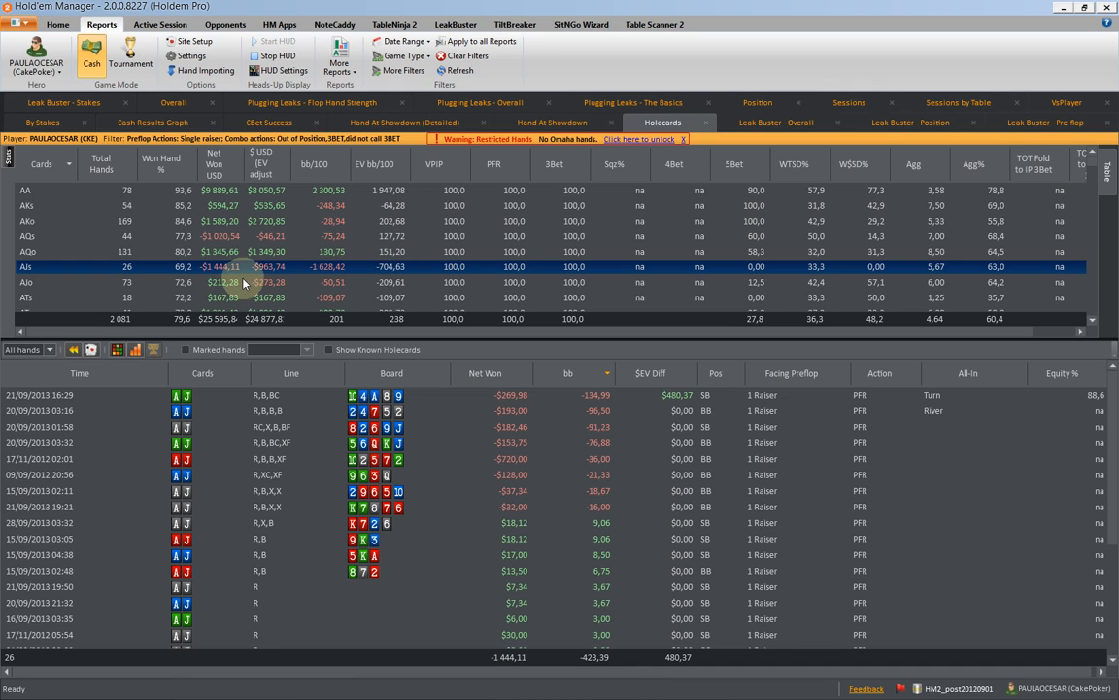
- List the AJo hands in the Holecards report and bring up the Cash Results Graph
click(183, 282)
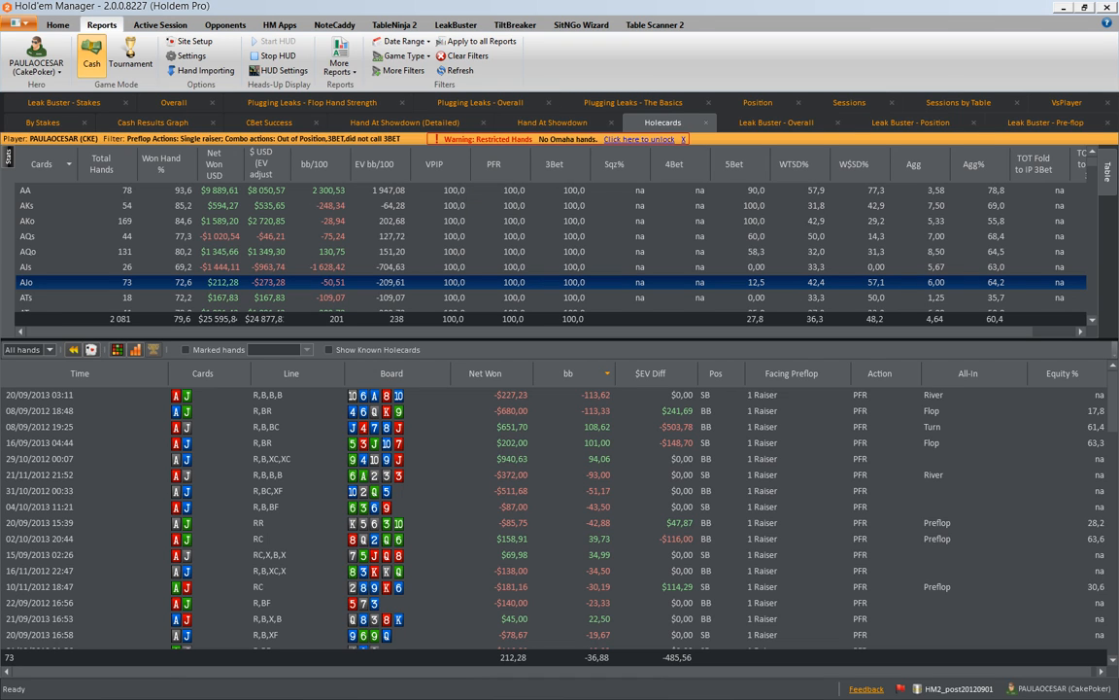
click(140, 121)
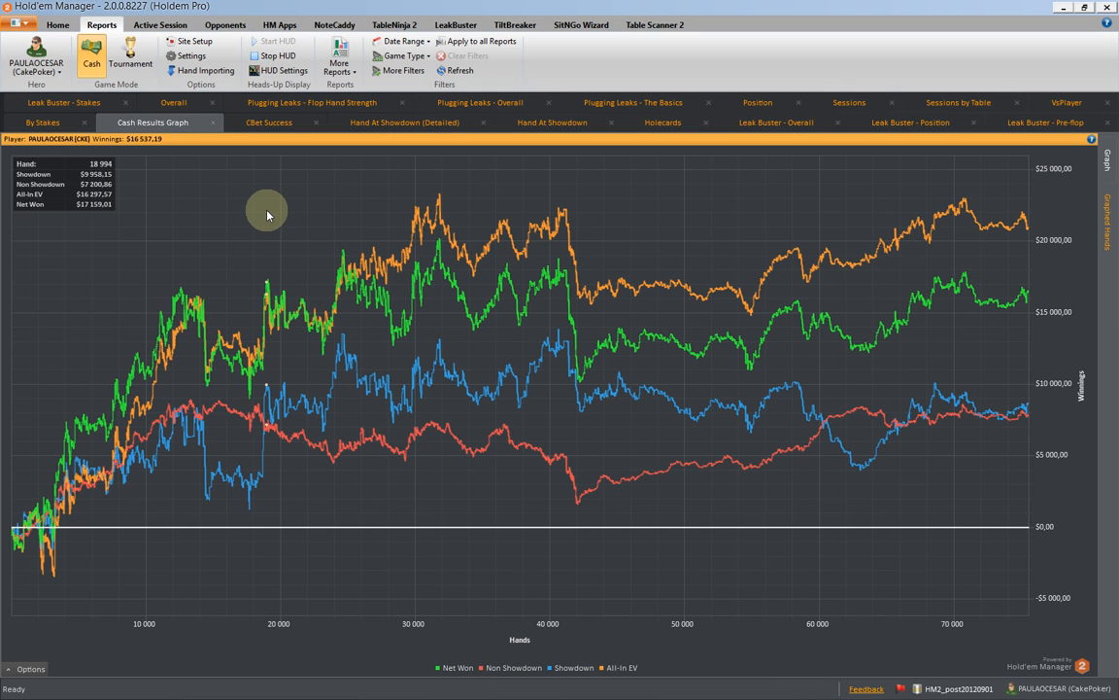
- Look over the HM Apps offering, return to the cash results graph, and minimize the program
click(278, 27)
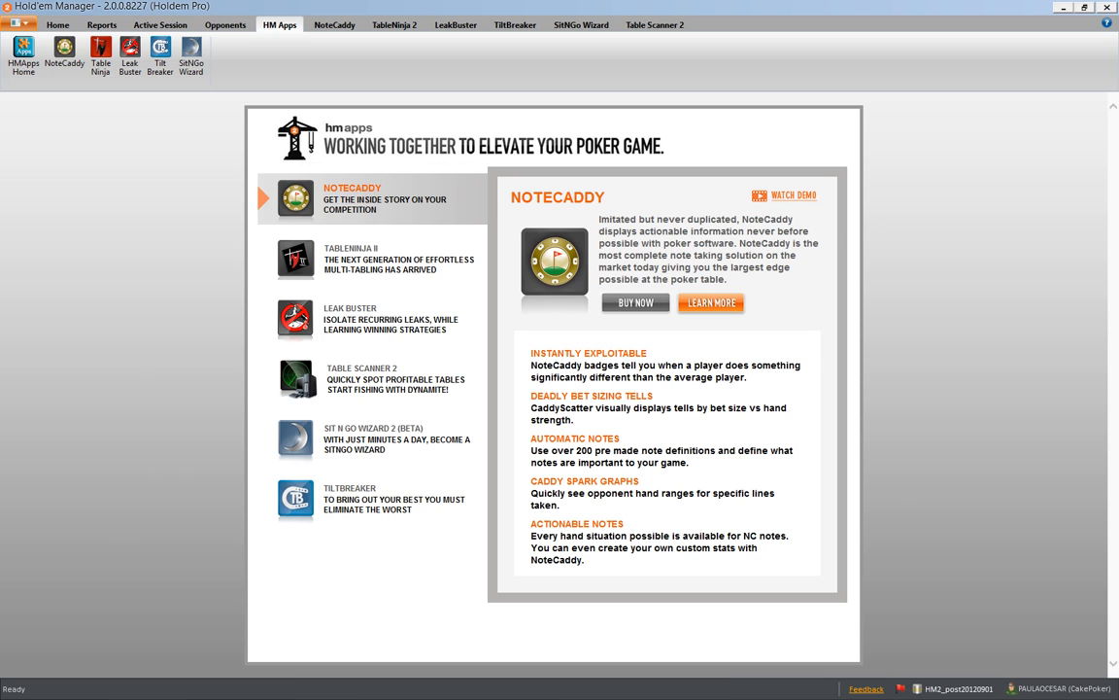
click(101, 27)
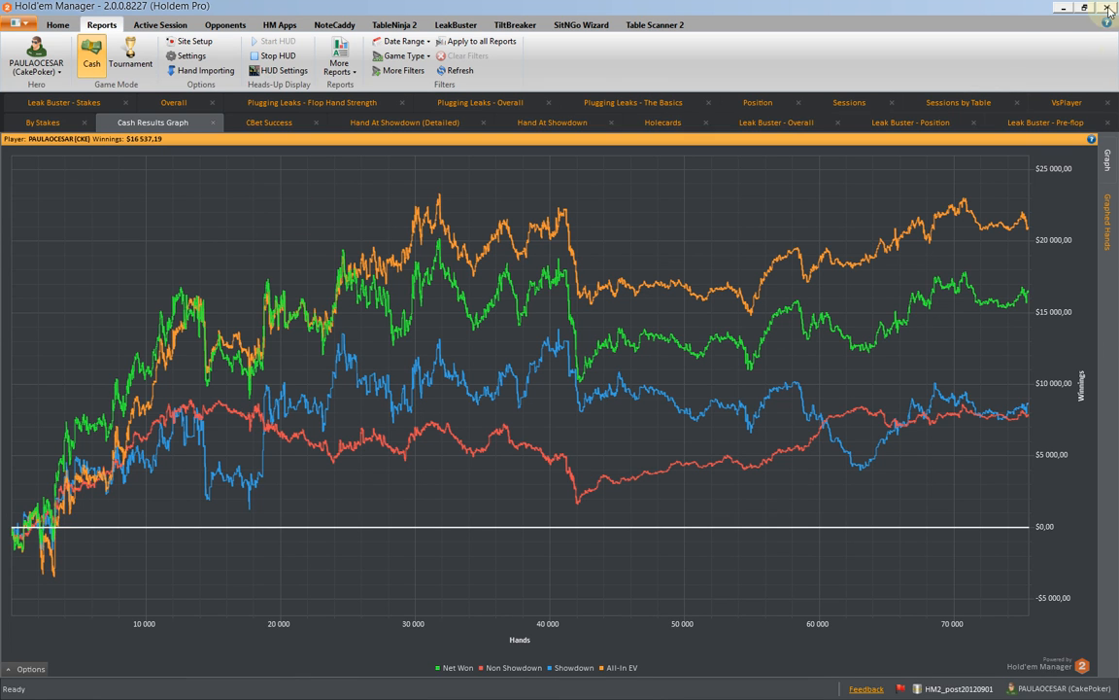
click(1066, 11)
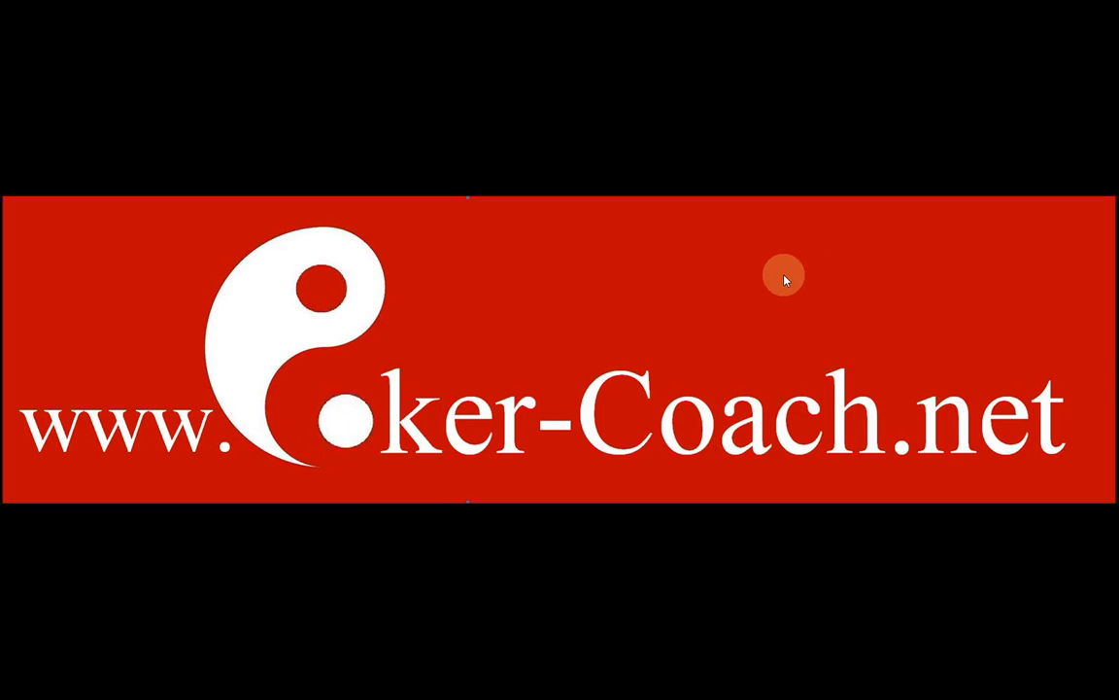